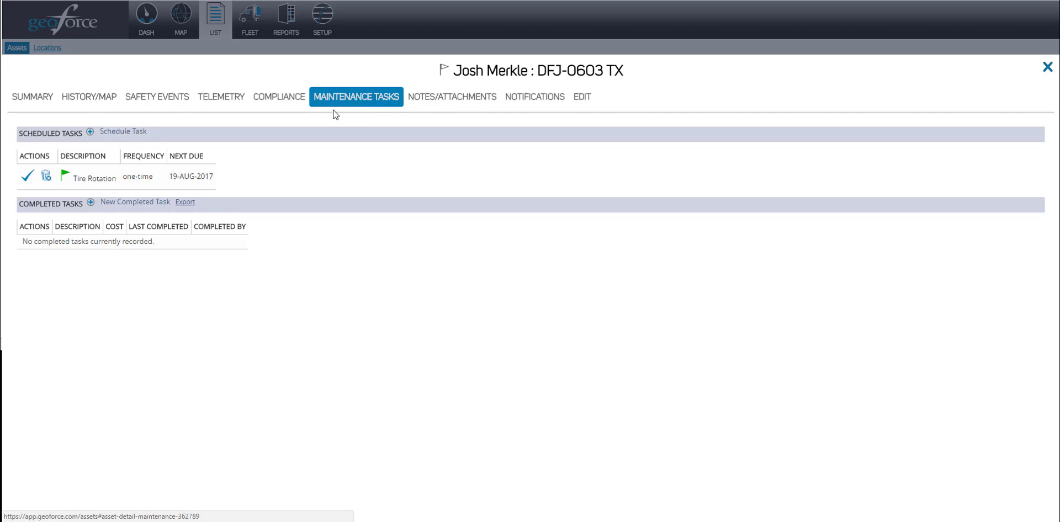
Start a new scheduled task described as "5000 Mile Service" with the GPS Odometer task type
left_click(117, 135)
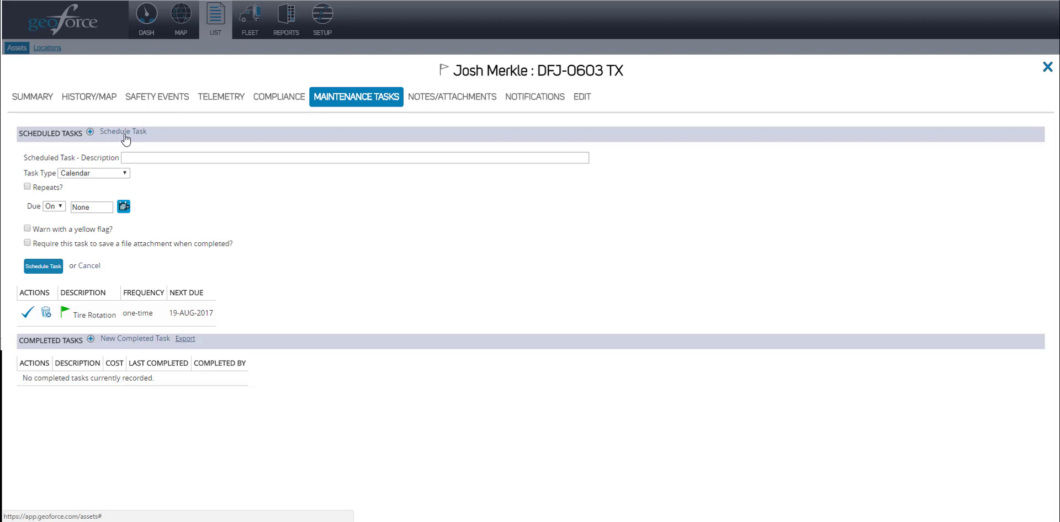
left_click(152, 157)
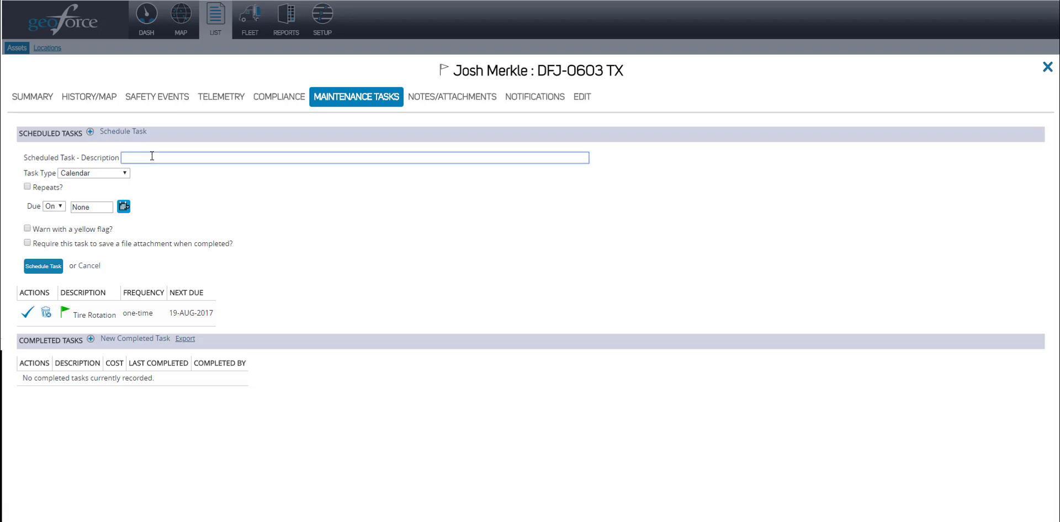
type("5000 Mile Service")
left_click(123, 174)
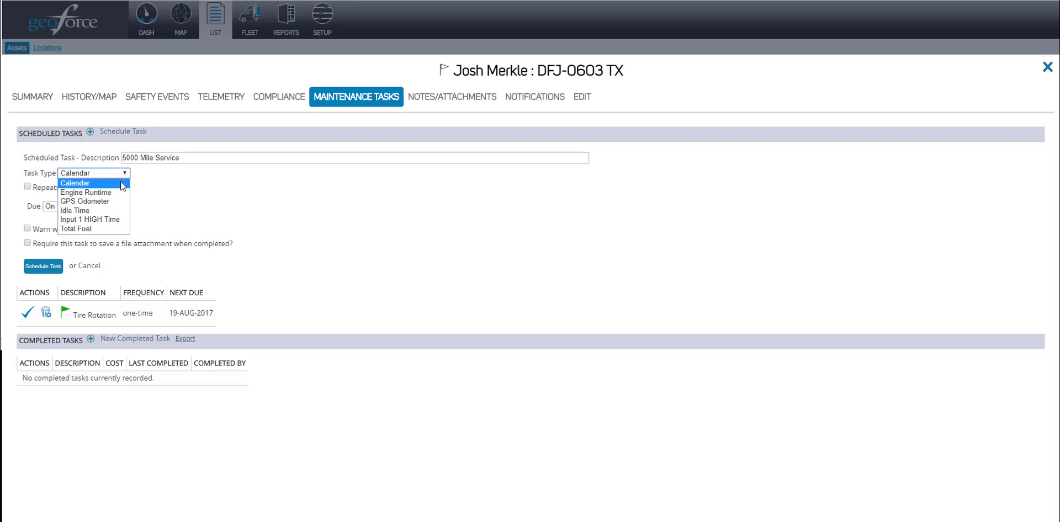
left_click(114, 201)
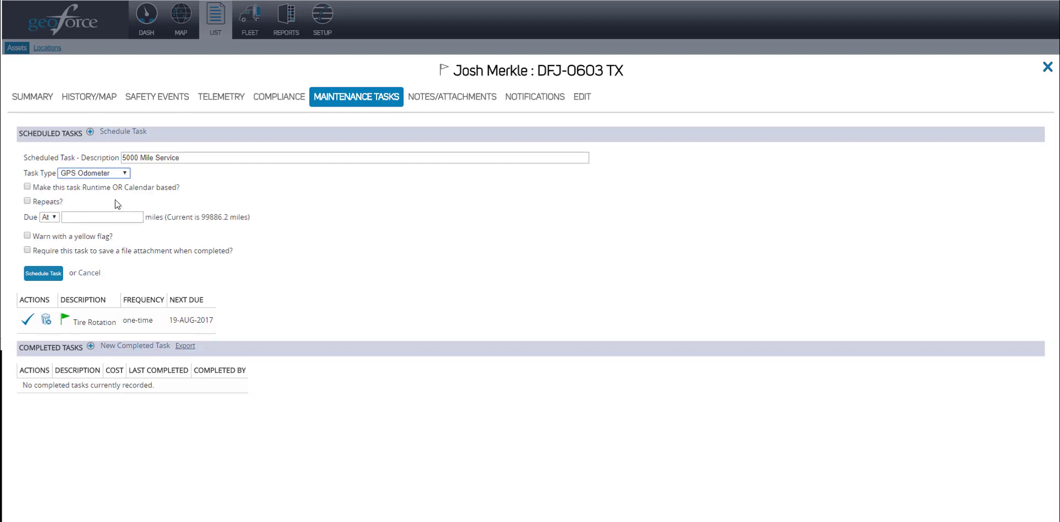
Make the scheduled service task repeat every 5000 miles, leaving it without the runtime-or-calendar option
left_click(27, 187)
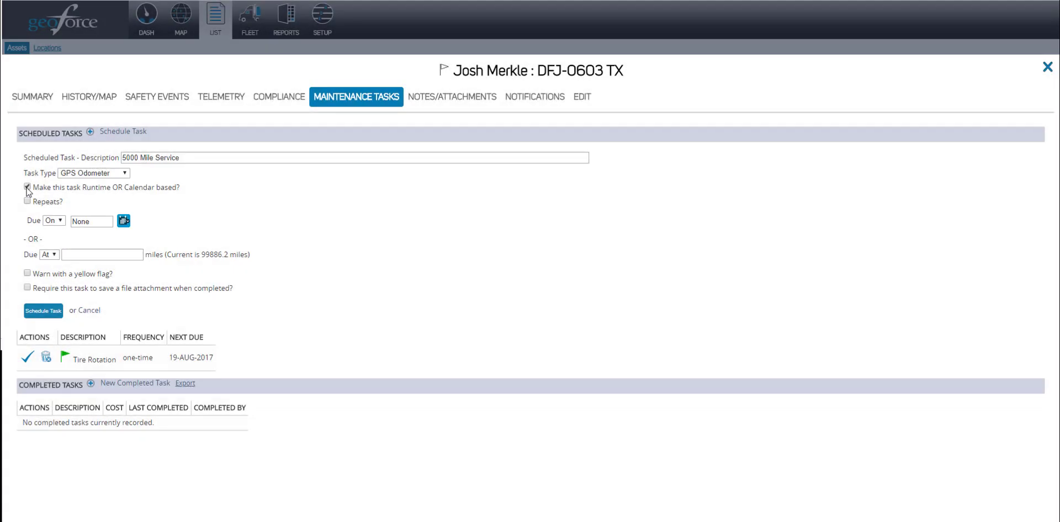
left_click(27, 187)
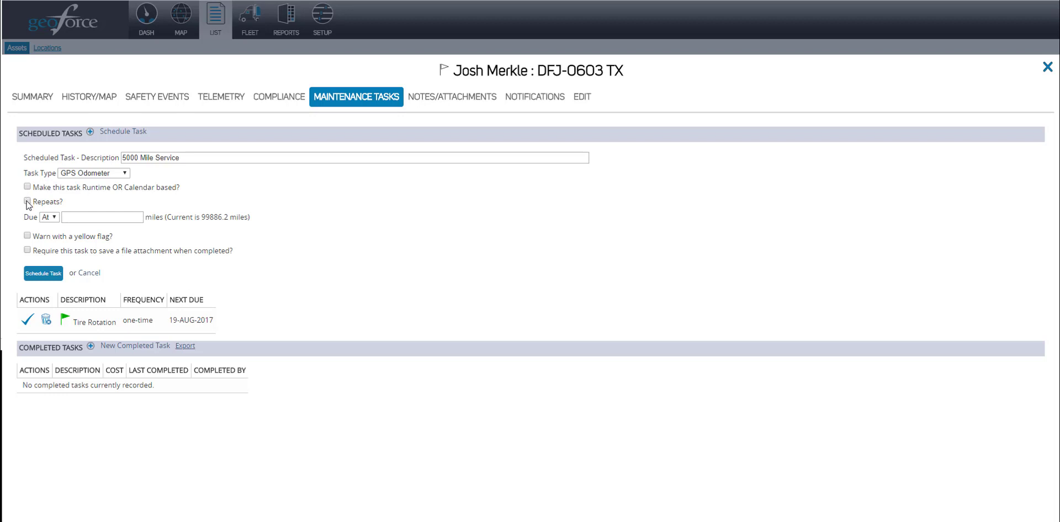
left_click(27, 201)
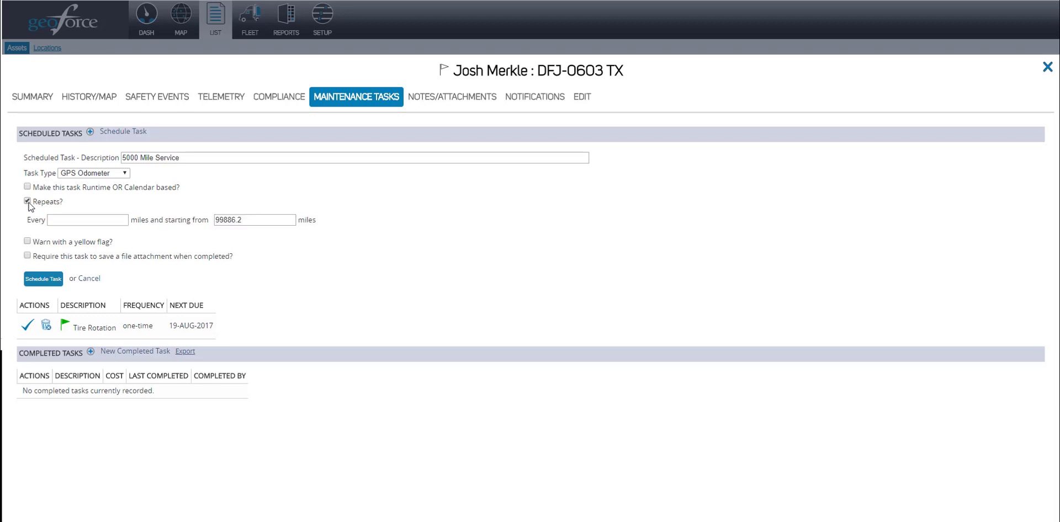
left_click(59, 219)
type("5000")
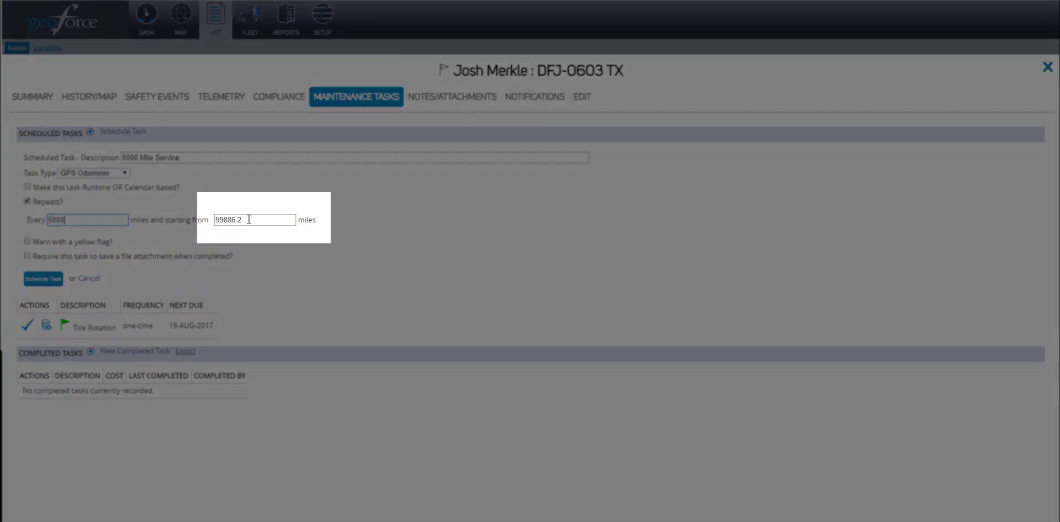
left_click_drag(250, 222, 210, 221)
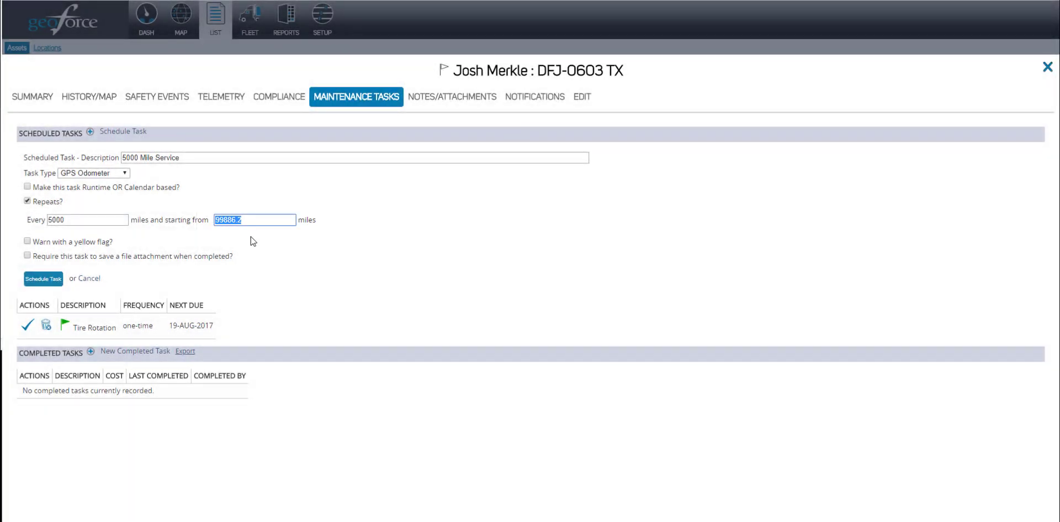
left_click(259, 219)
Enable a yellow flag warning 50 miles before the service is due and schedule the task
left_click(28, 242)
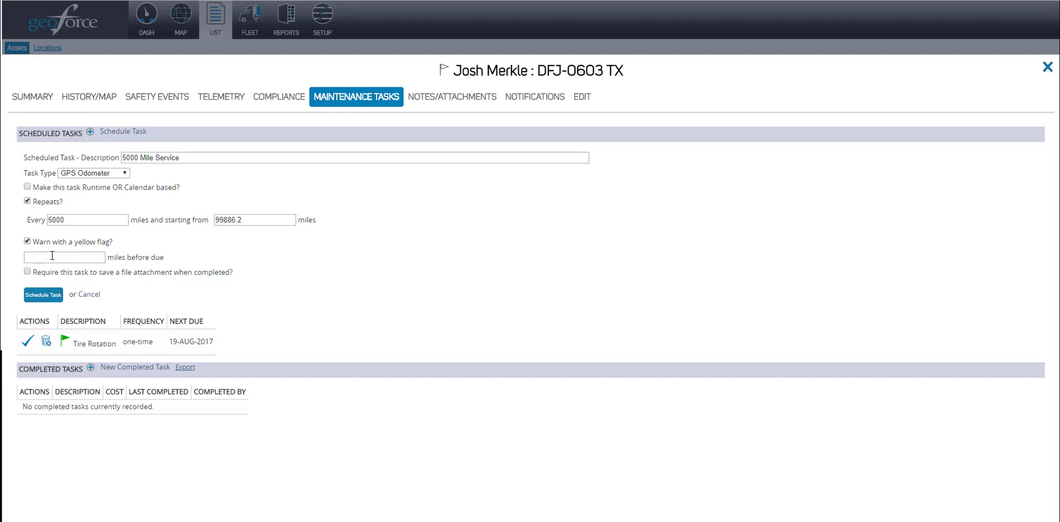
left_click(52, 256)
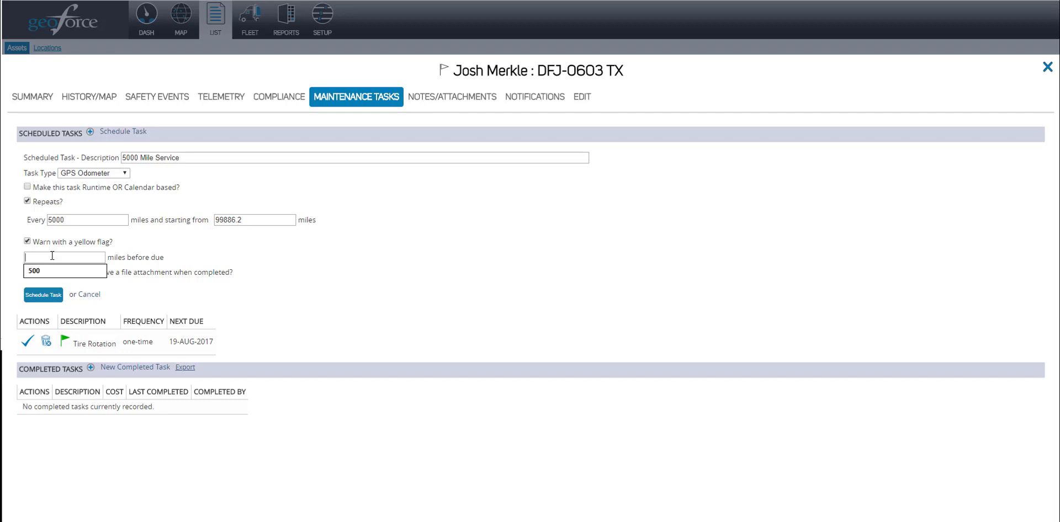
type("50")
left_click(169, 257)
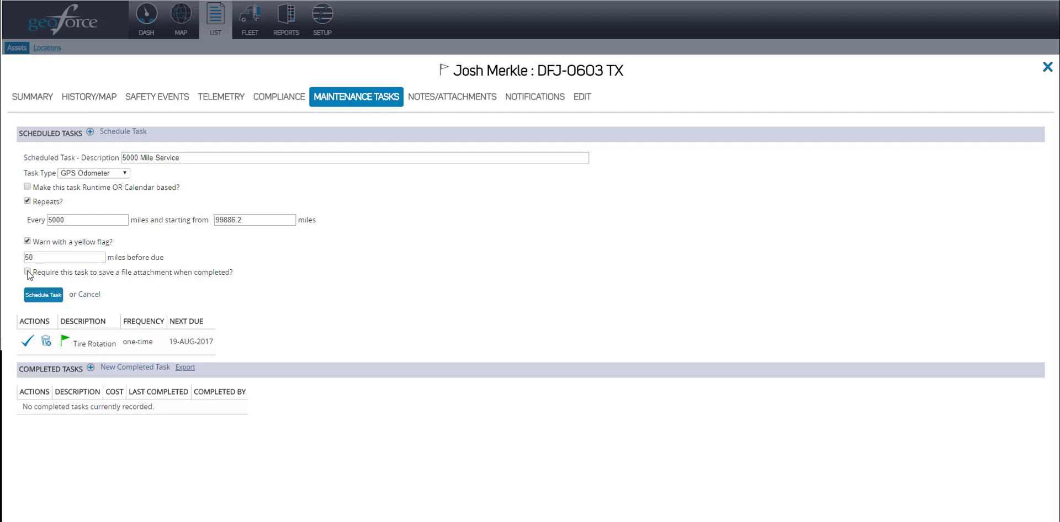
left_click(50, 297)
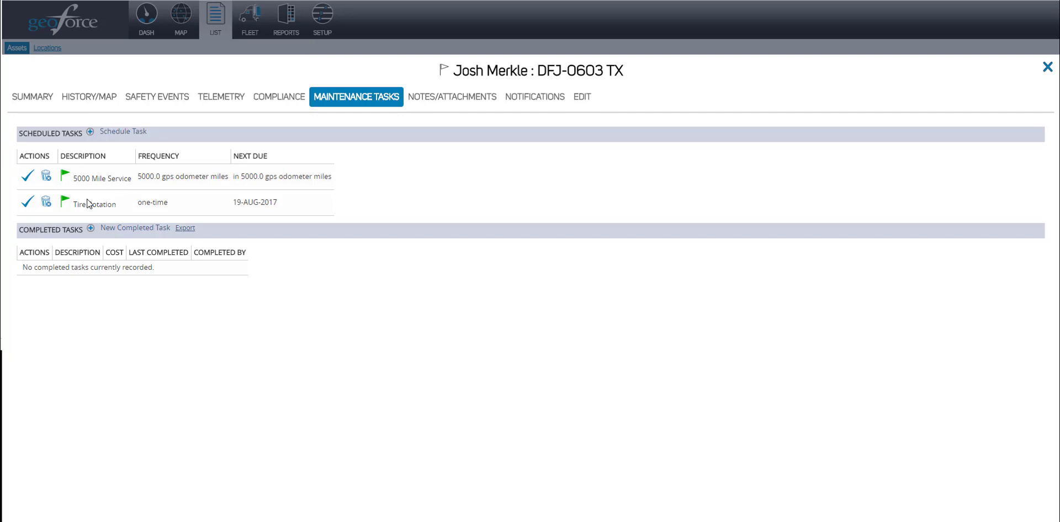
Complete the Tire Rotation task with completion date 06/10/2018 and a cost of 100.00
left_click(28, 205)
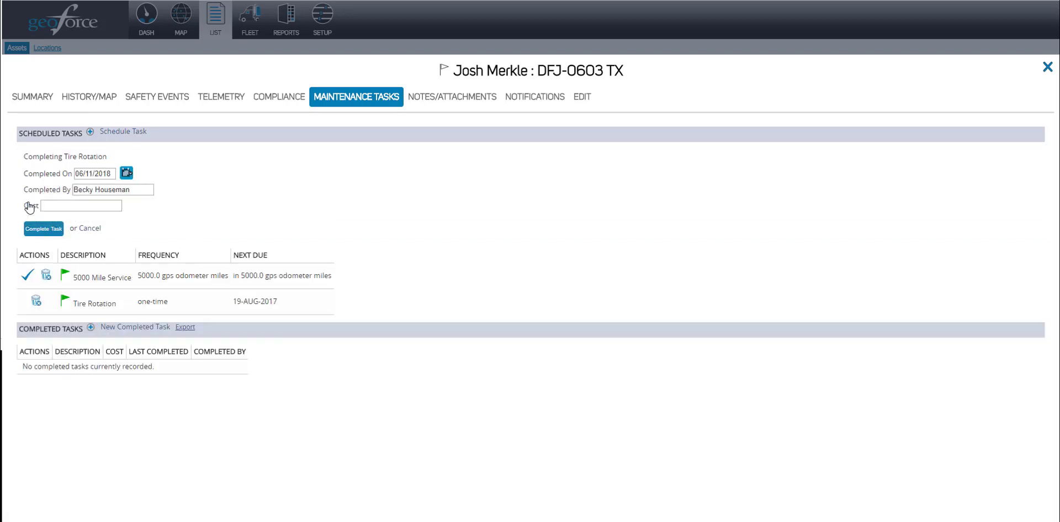
left_click(127, 173)
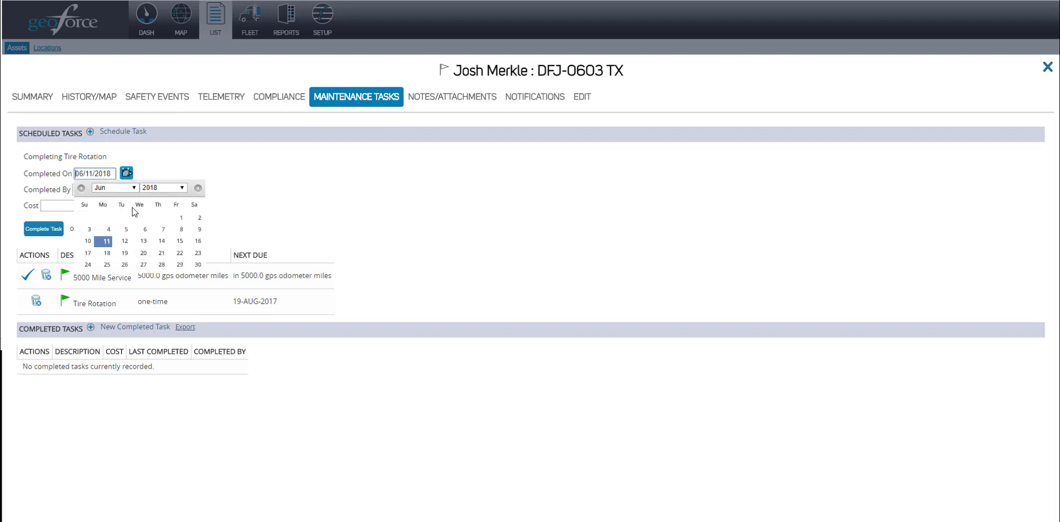
left_click(88, 241)
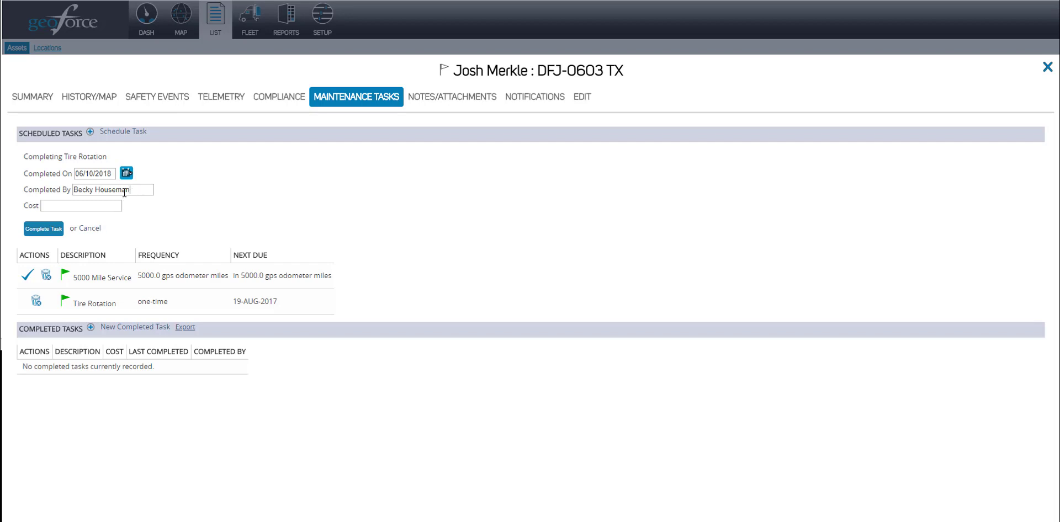
left_click_drag(124, 193, 71, 195)
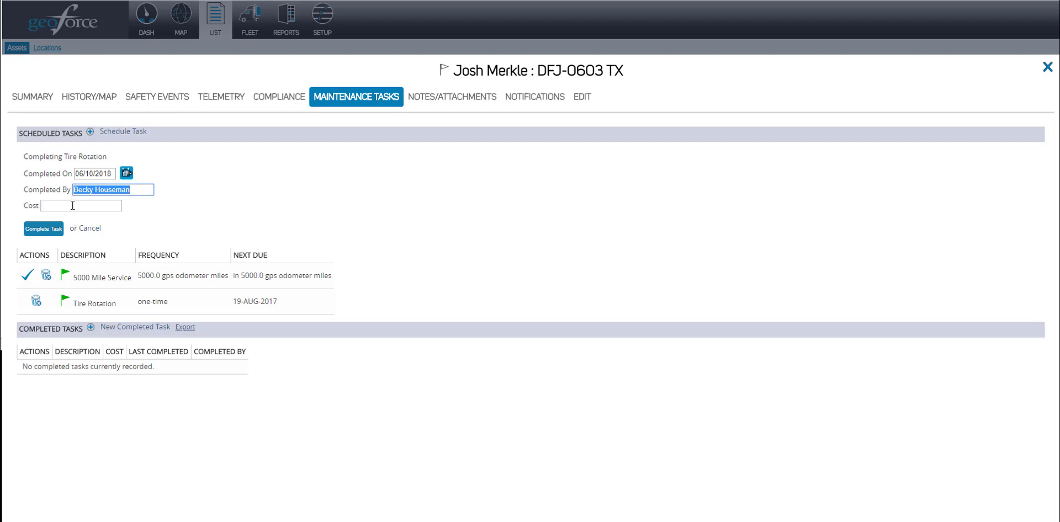
left_click(72, 206)
type("10")
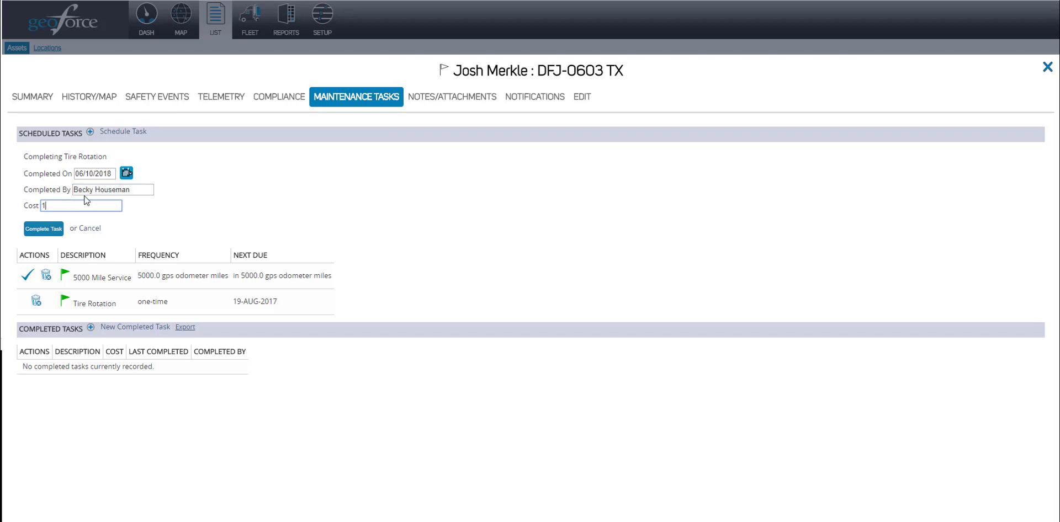
type("0.00")
left_click(58, 234)
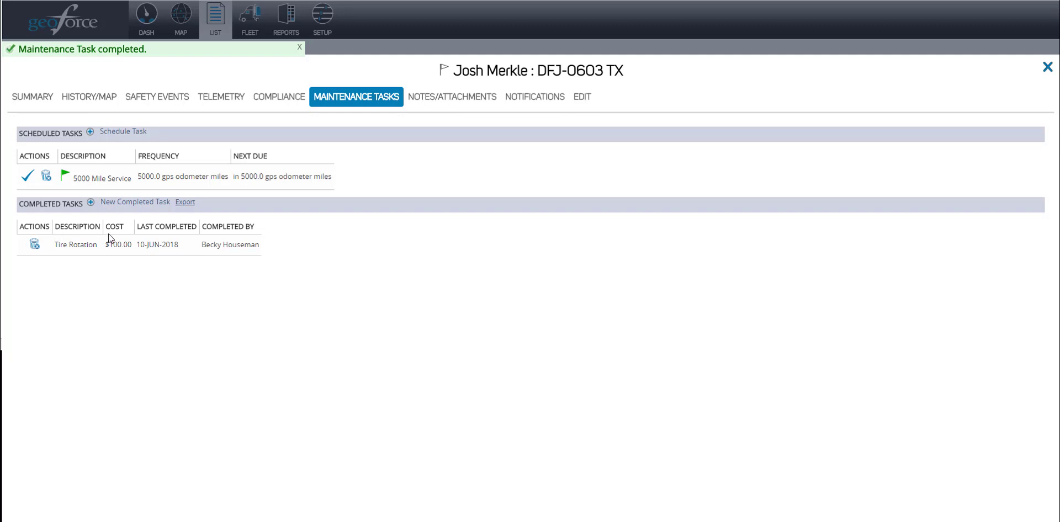
Start a new completed task described as "Right rear tire change" with the Calendar task type
left_click(126, 206)
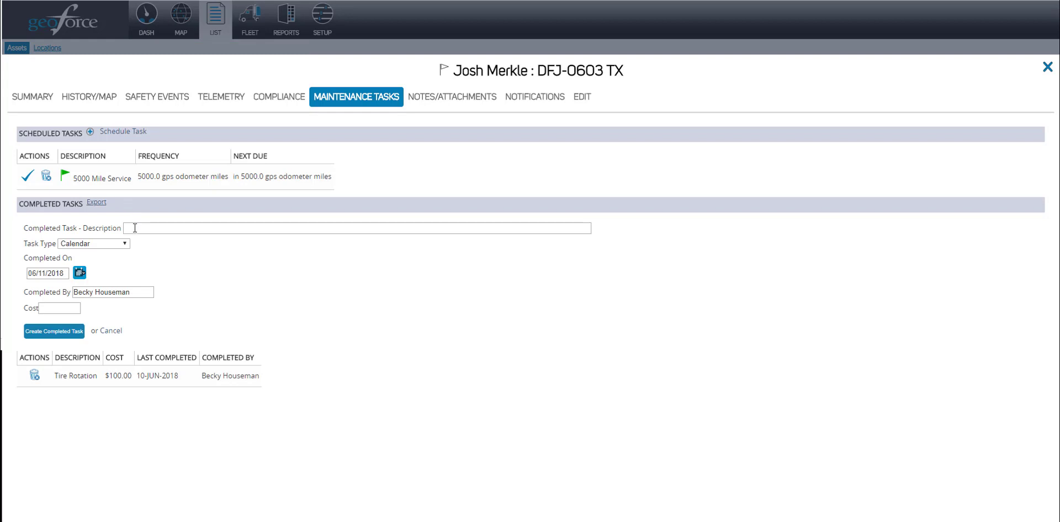
left_click(135, 228)
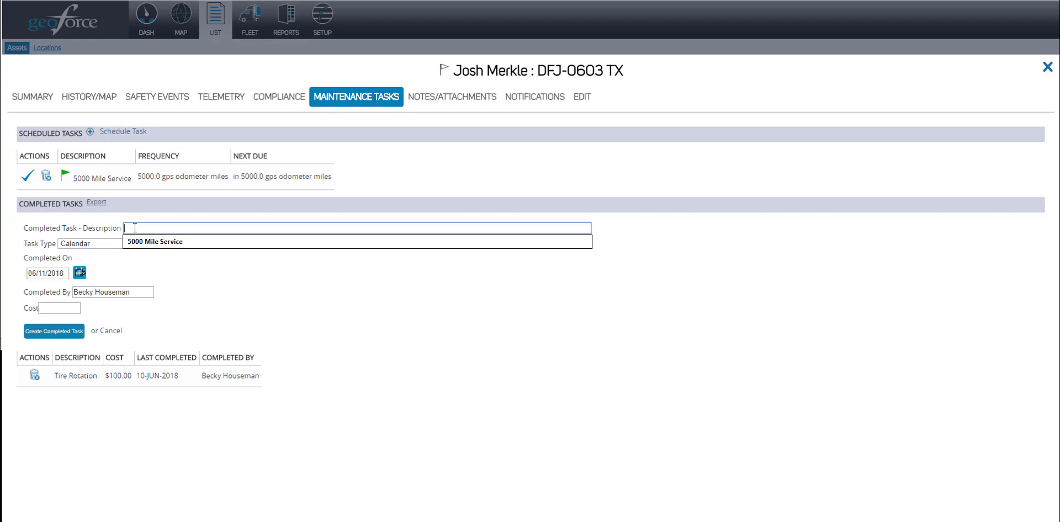
type("Right r")
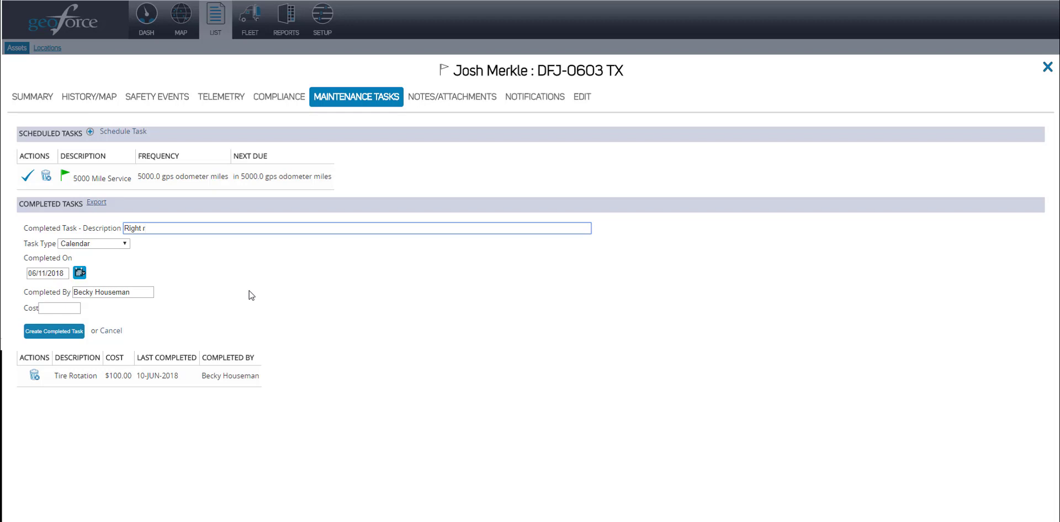
type("ear tire change")
left_click(125, 244)
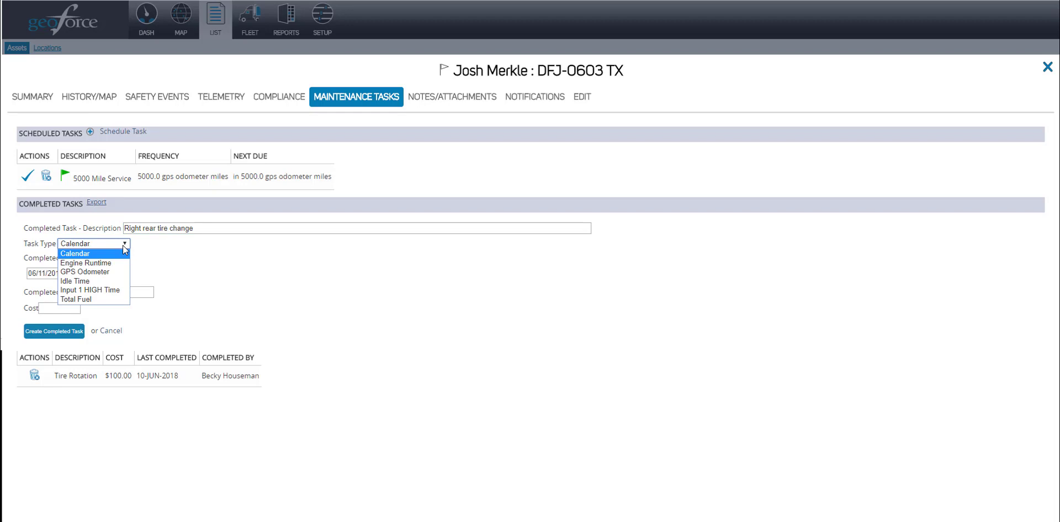
left_click(90, 255)
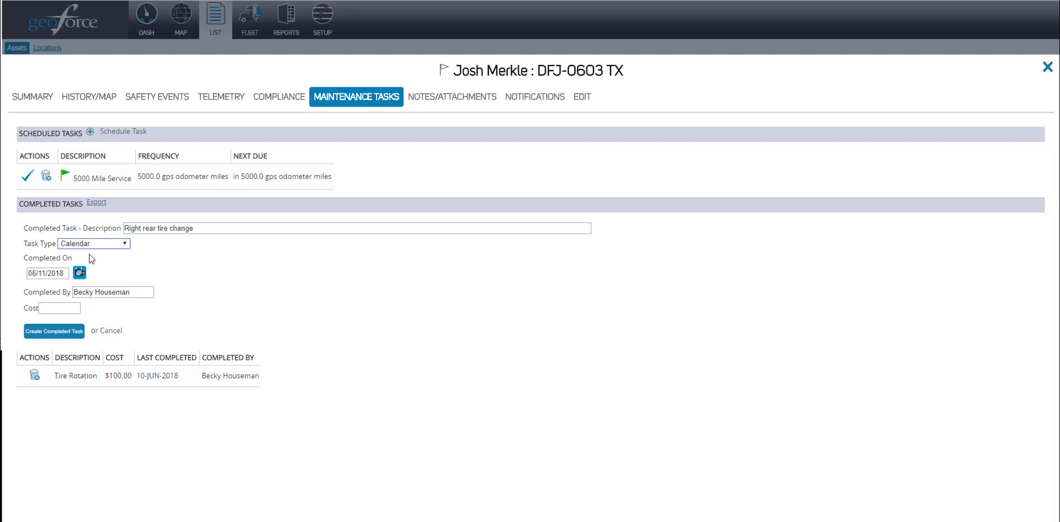
Set the tire change's completion date to 06/07/2018 and its cost to 50.00, and create the completed task
left_click(80, 273)
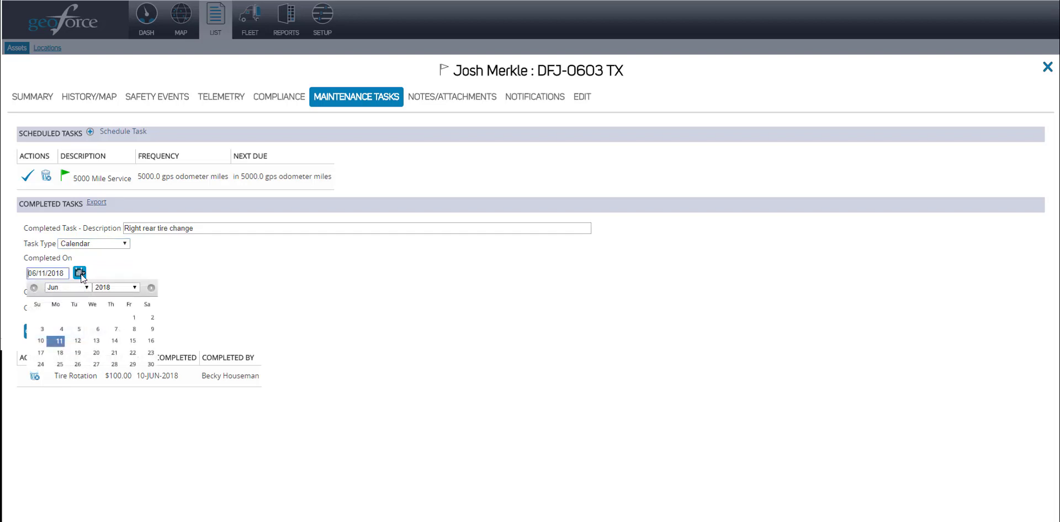
left_click(116, 331)
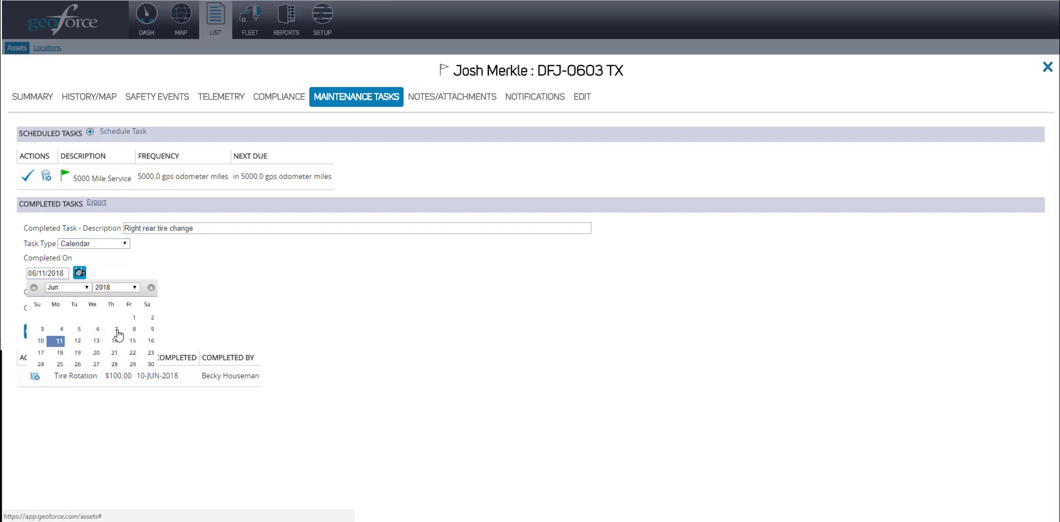
left_click(136, 293)
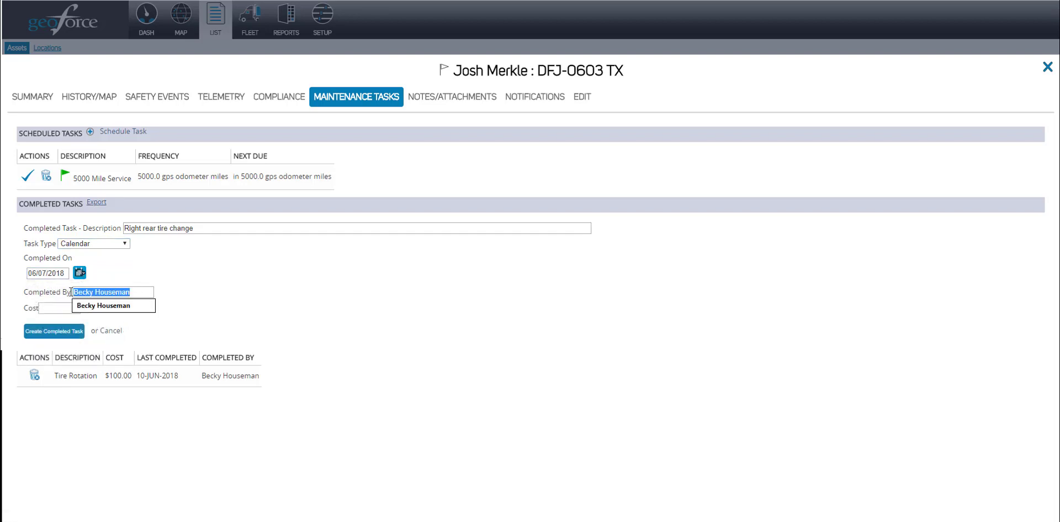
left_click(188, 292)
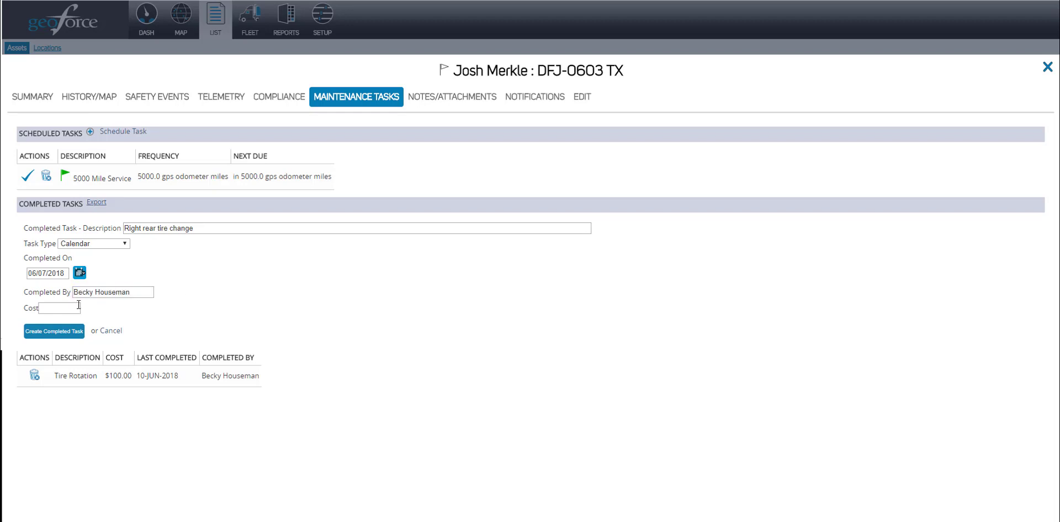
left_click(69, 307)
type("50.00")
left_click(67, 334)
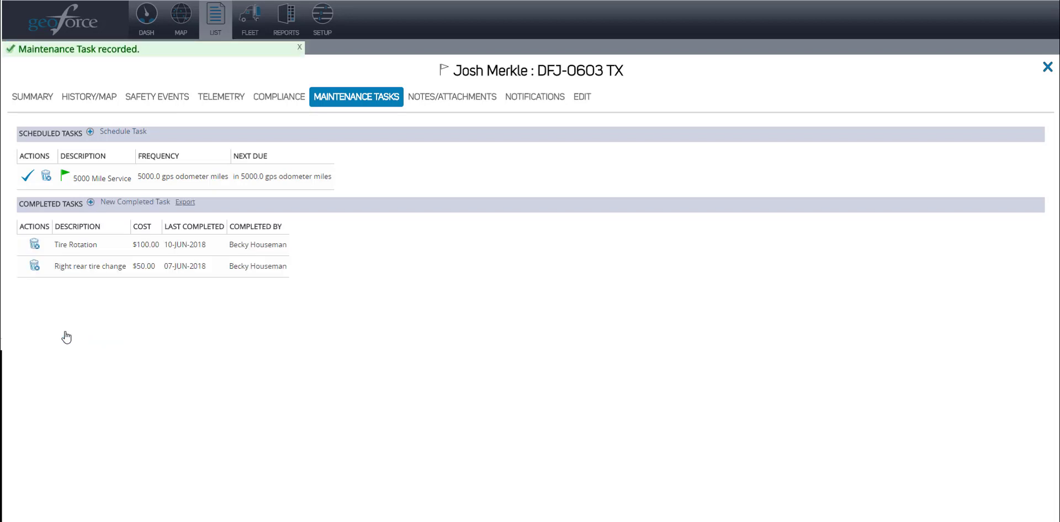